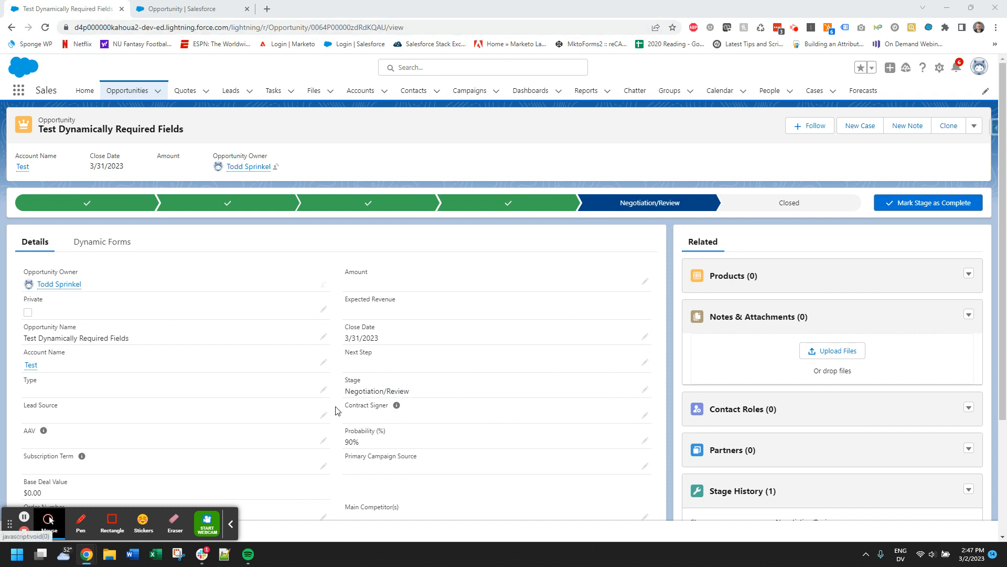
Review the opportunity's Stage and Contract Signer fields and the error condition formula of the Contract_Signer_Required_for_Won validation rule.
drag(343, 407, 432, 414)
click(431, 413)
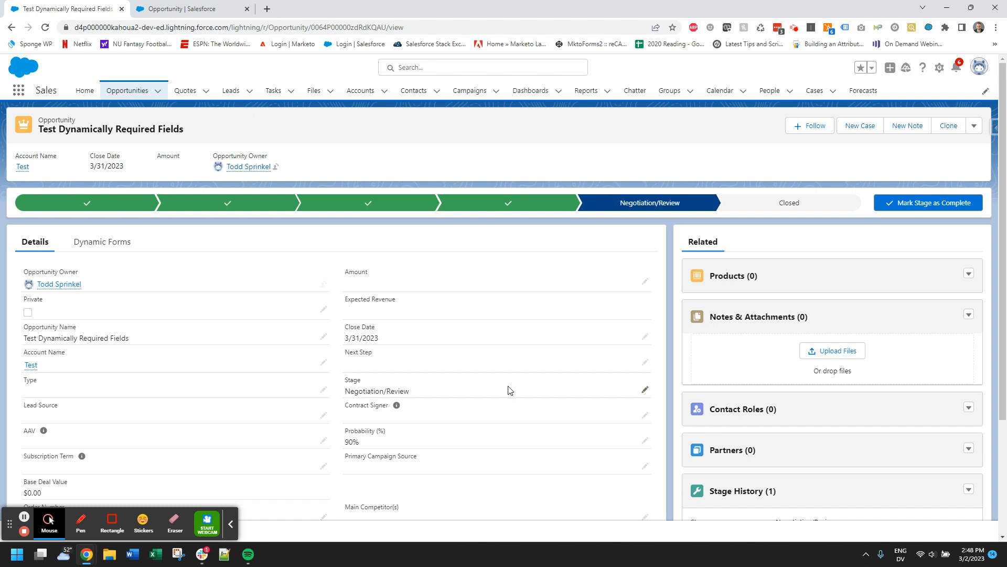
click(205, 17)
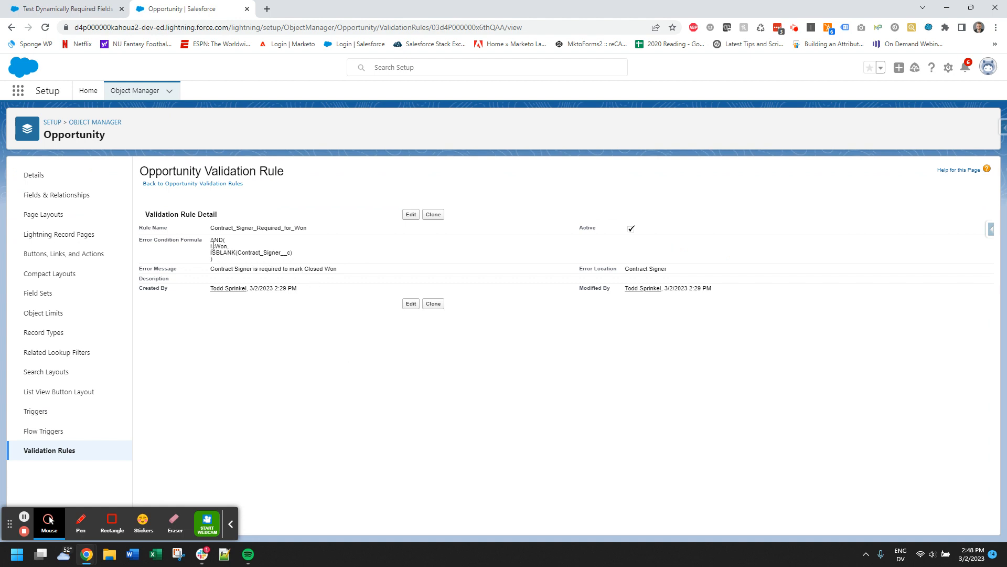
drag(249, 253, 296, 255)
click(290, 263)
Try to save the opportunity's stage as Closed Won without a Contract Signer, and discard the edit.
click(105, 8)
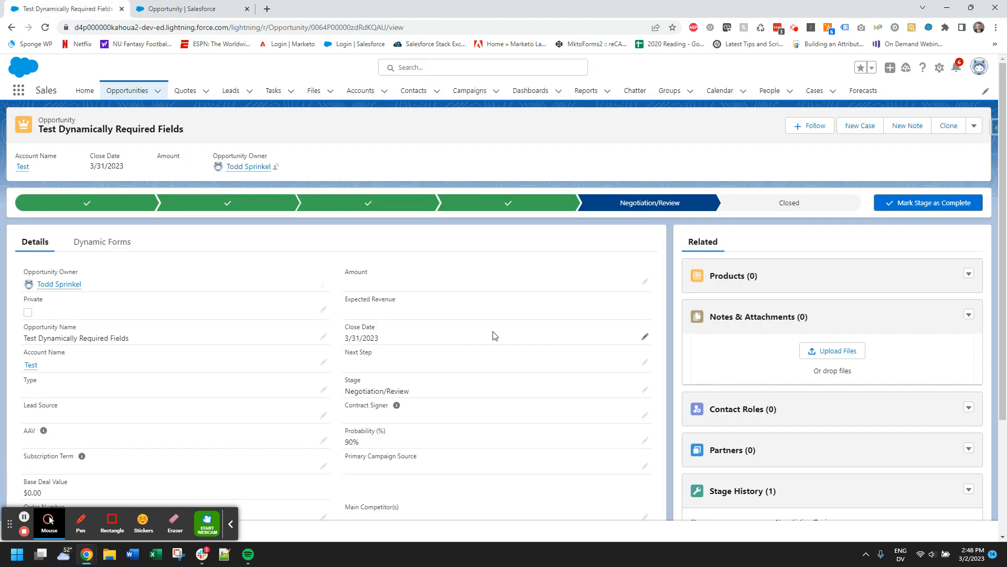
click(645, 389)
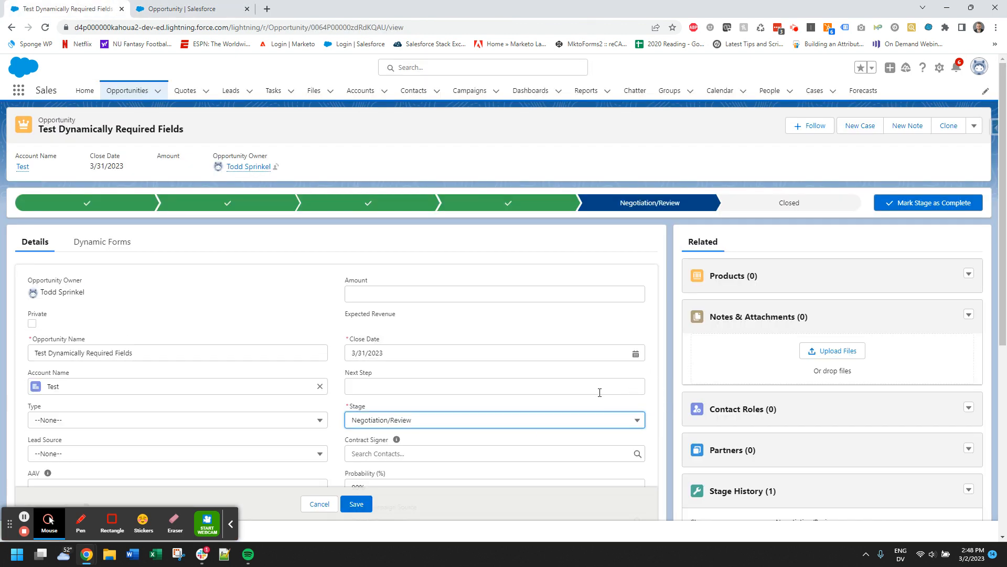
click(506, 428)
click(384, 380)
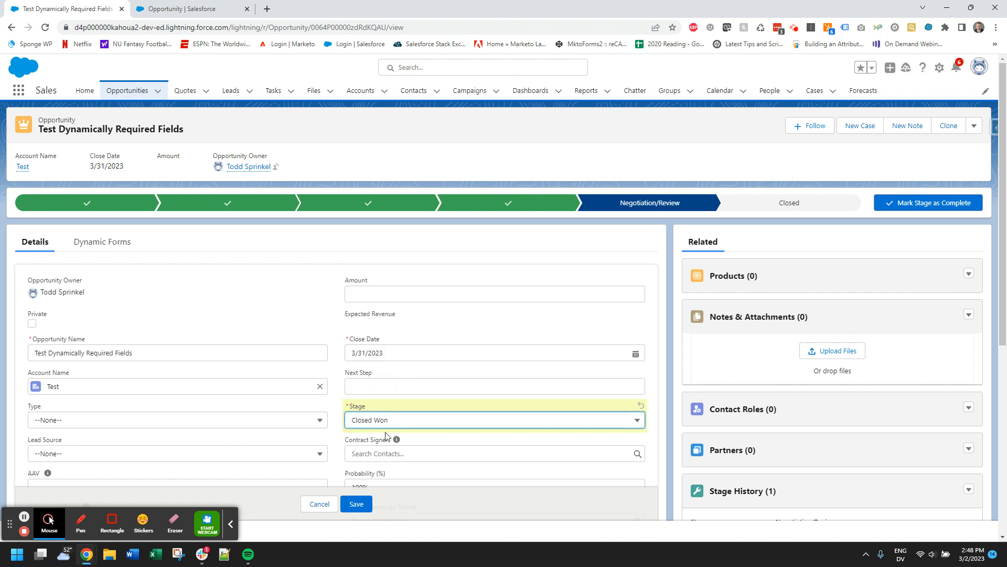
click(361, 505)
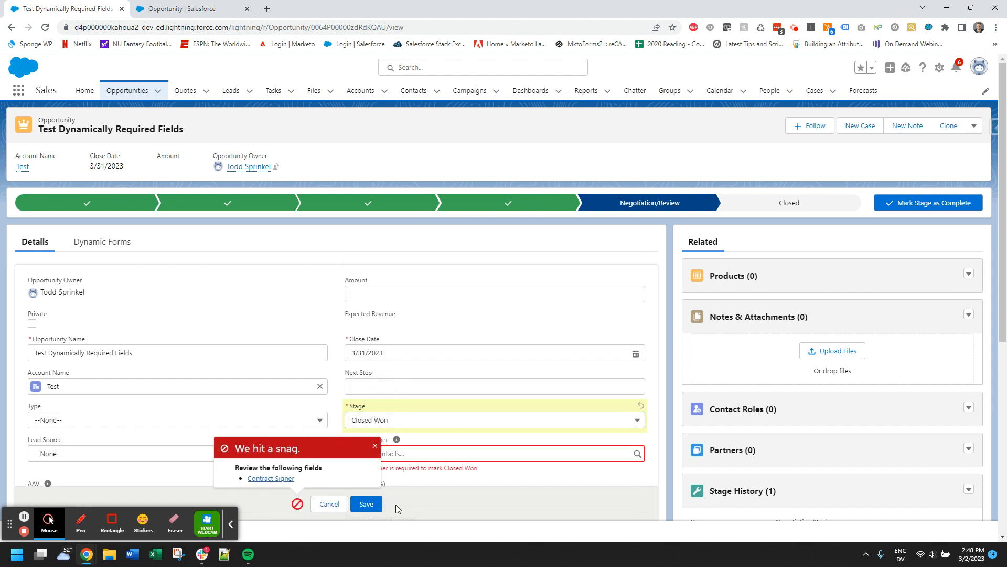
scroll(315, 334, down, 2)
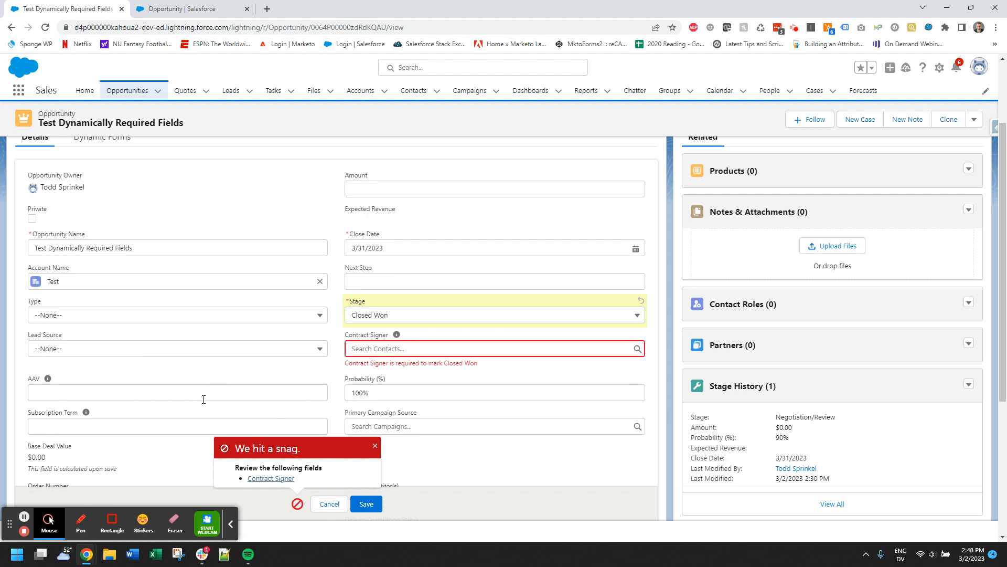
click(375, 449)
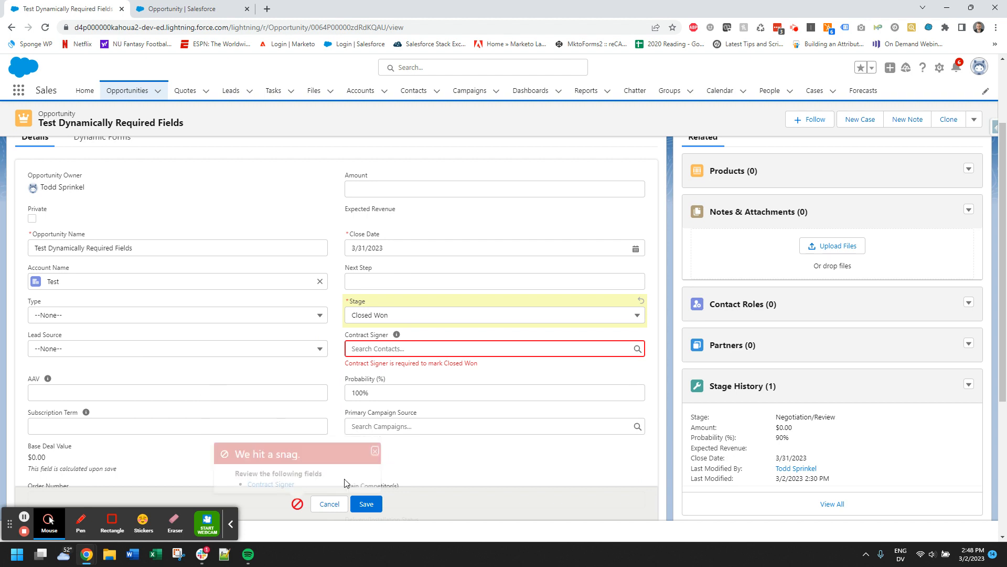
click(332, 499)
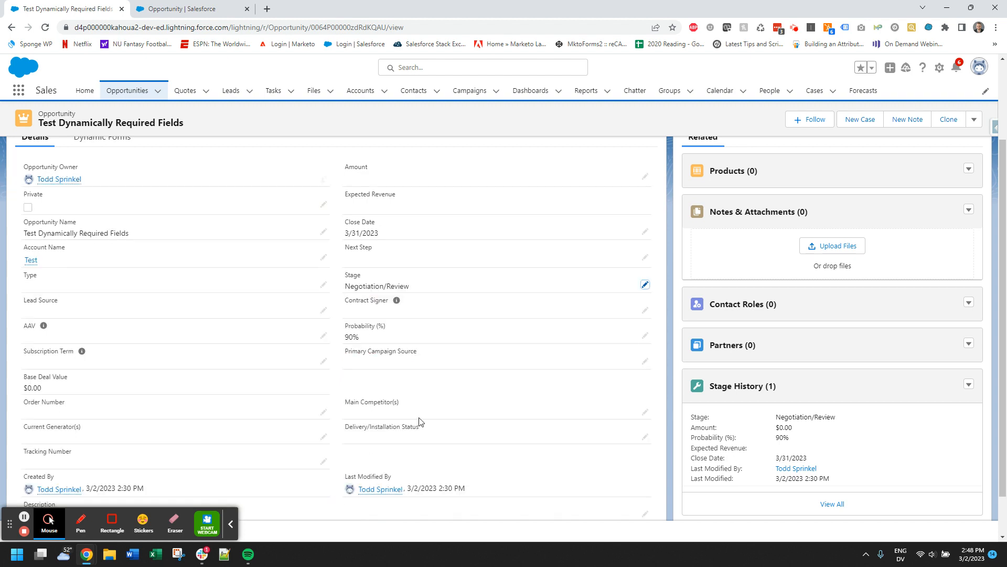
Choose Closed Won as the stage in the Details form, check how the Contract Signer field is marked, and cancel the edit.
click(645, 284)
click(482, 314)
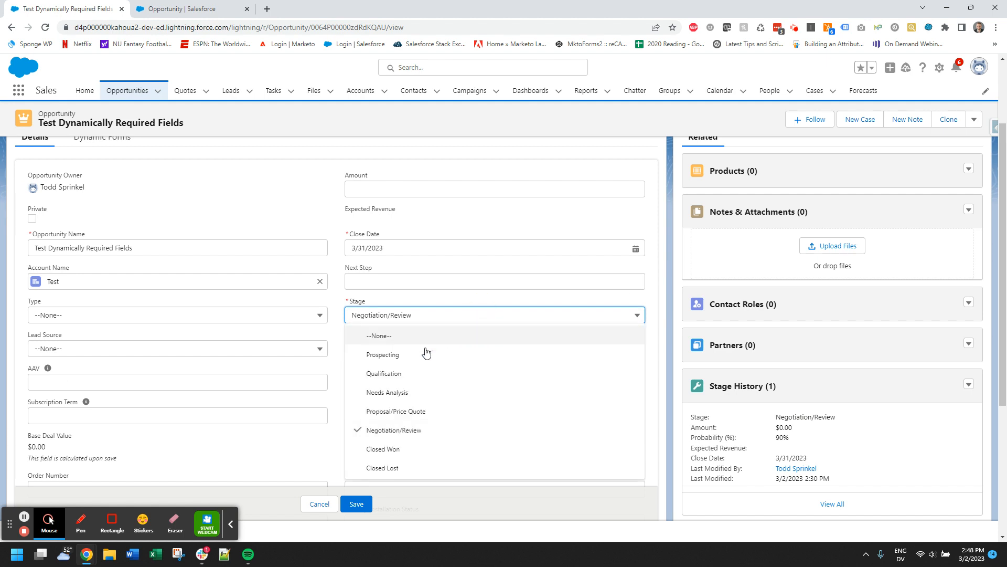
click(375, 448)
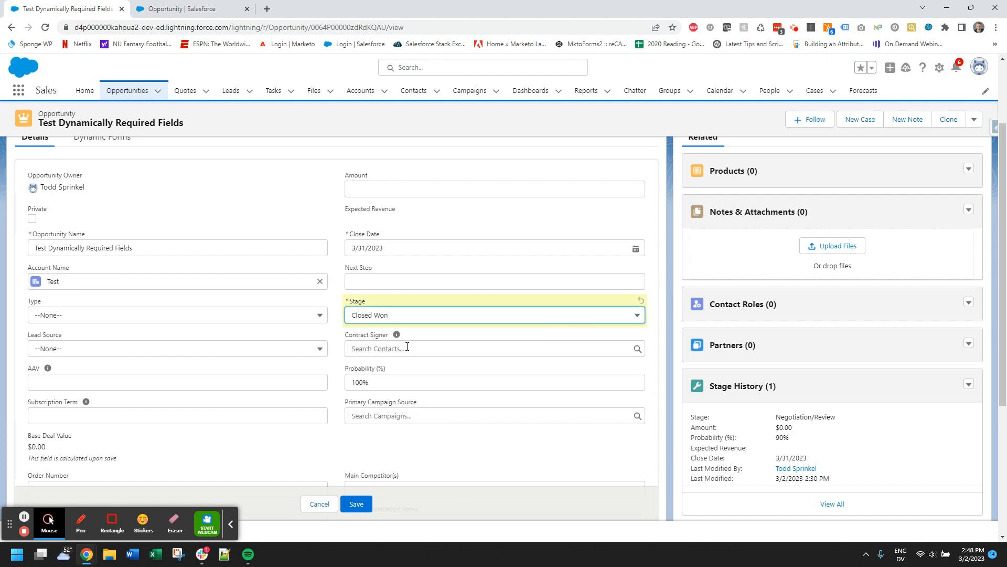
click(387, 342)
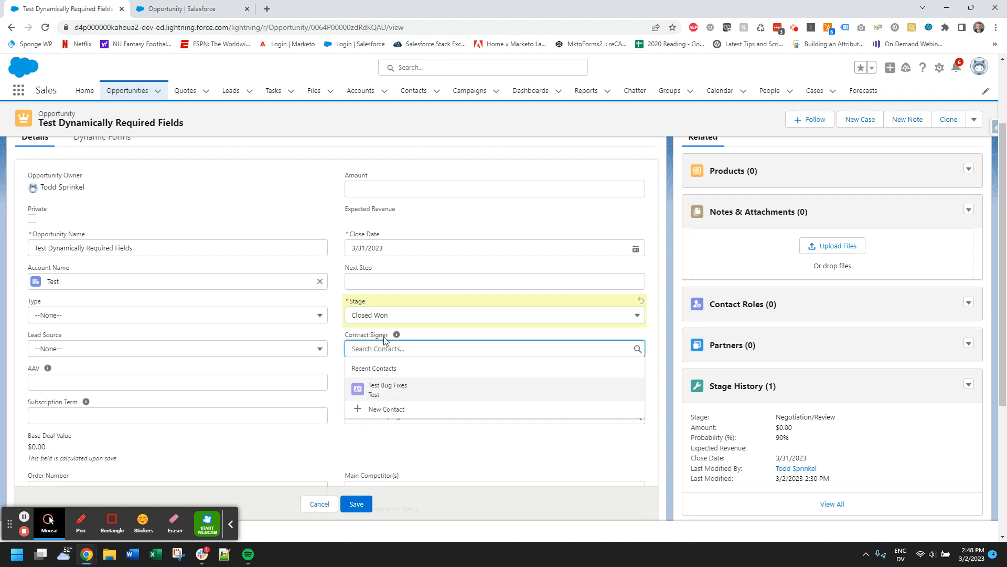
click(385, 338)
click(340, 387)
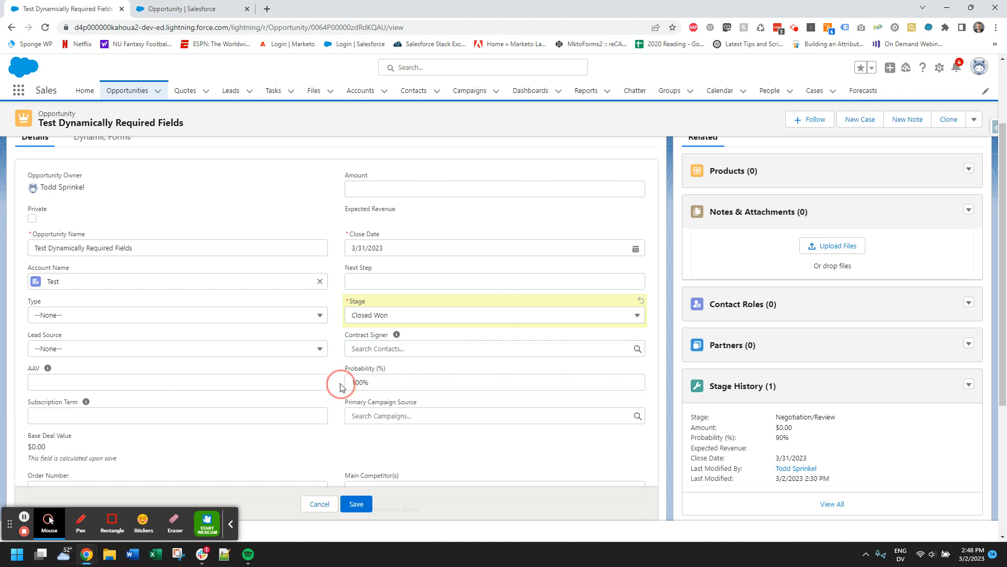
scroll(332, 371, up, 2)
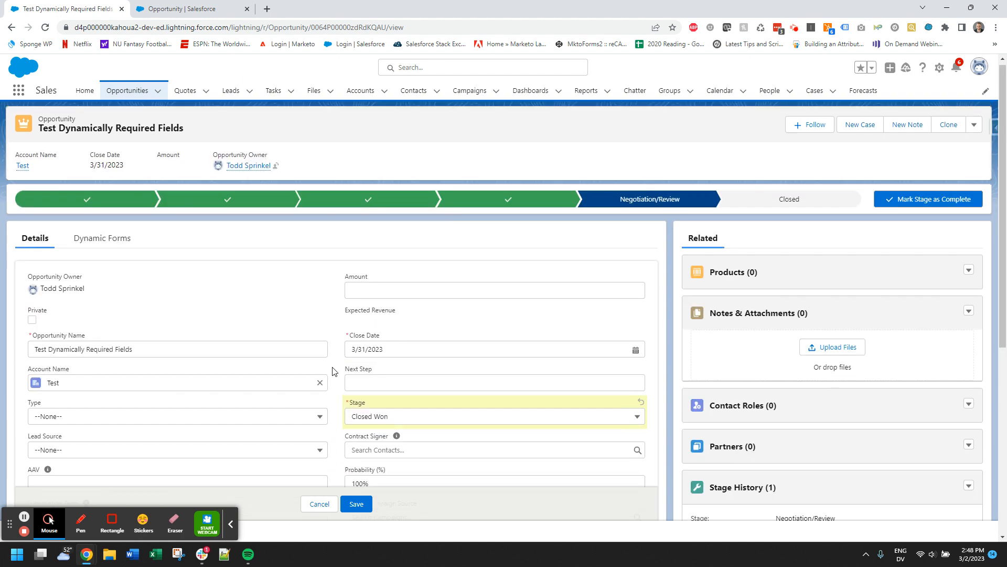
scroll(332, 370, down, 1)
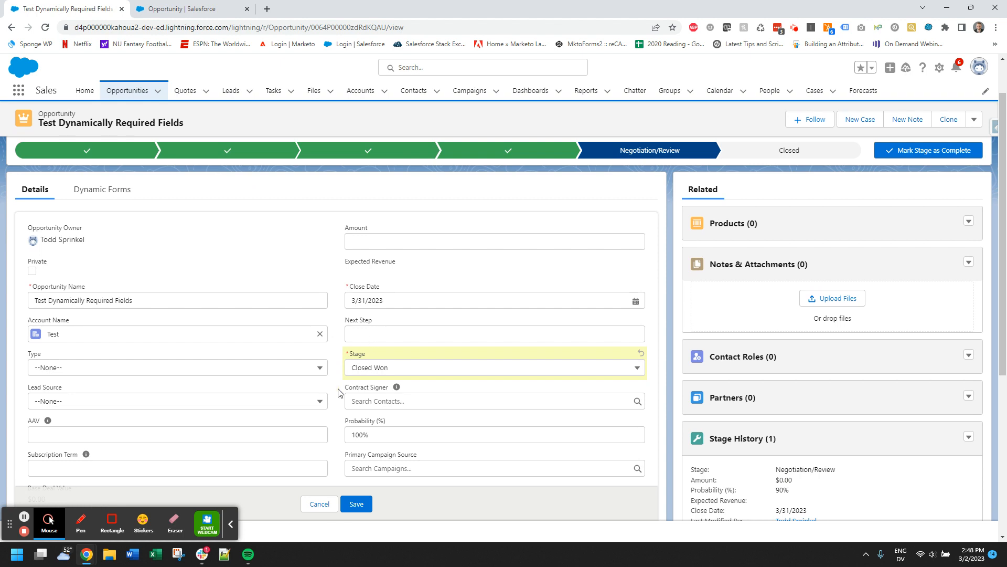
scroll(337, 394, down, 1)
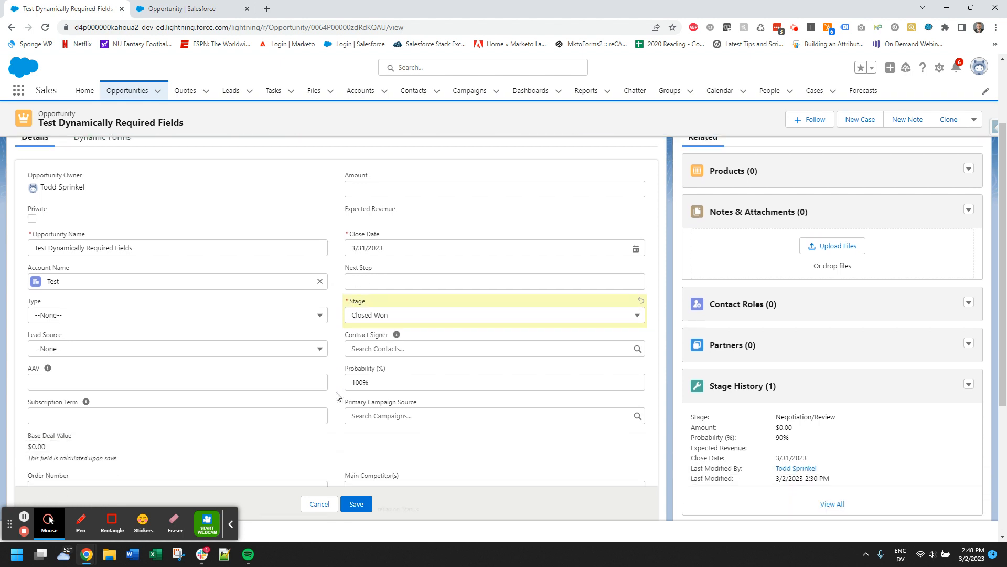
click(319, 504)
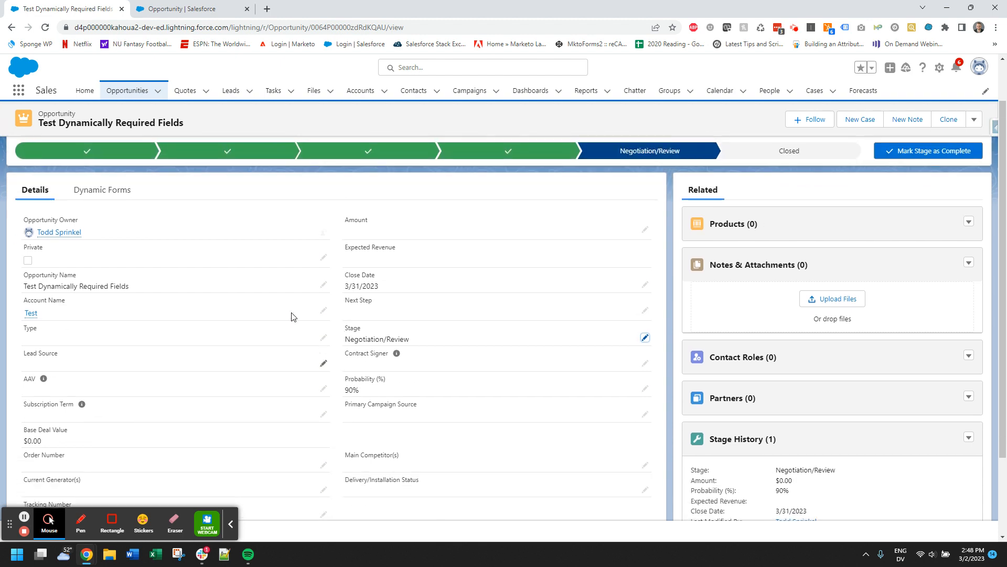
In the Dynamic Forms version of the record, set the stage to Closed Won with Test Bug Fixes as Contract Signer, and save.
click(93, 239)
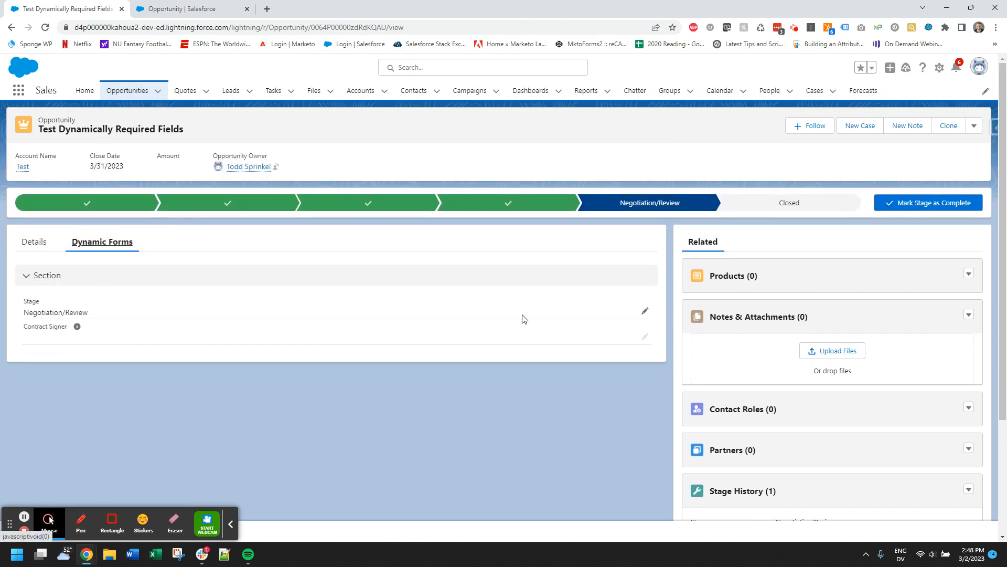
click(645, 311)
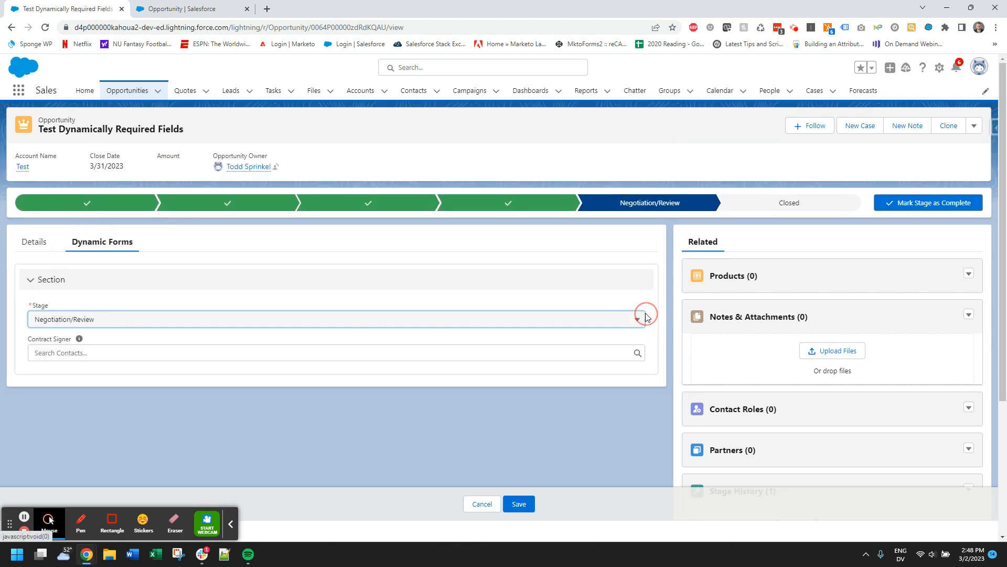
click(616, 320)
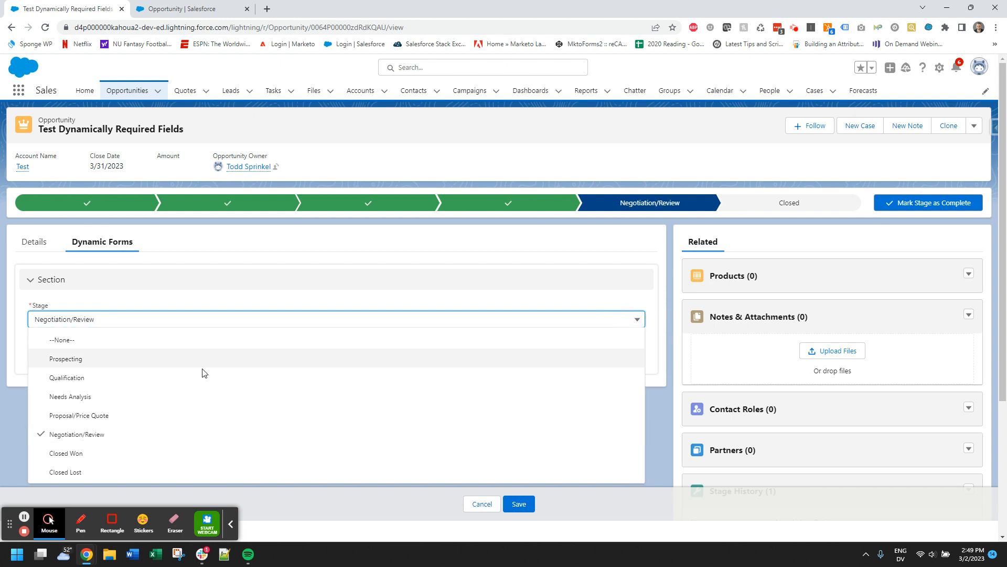
click(112, 455)
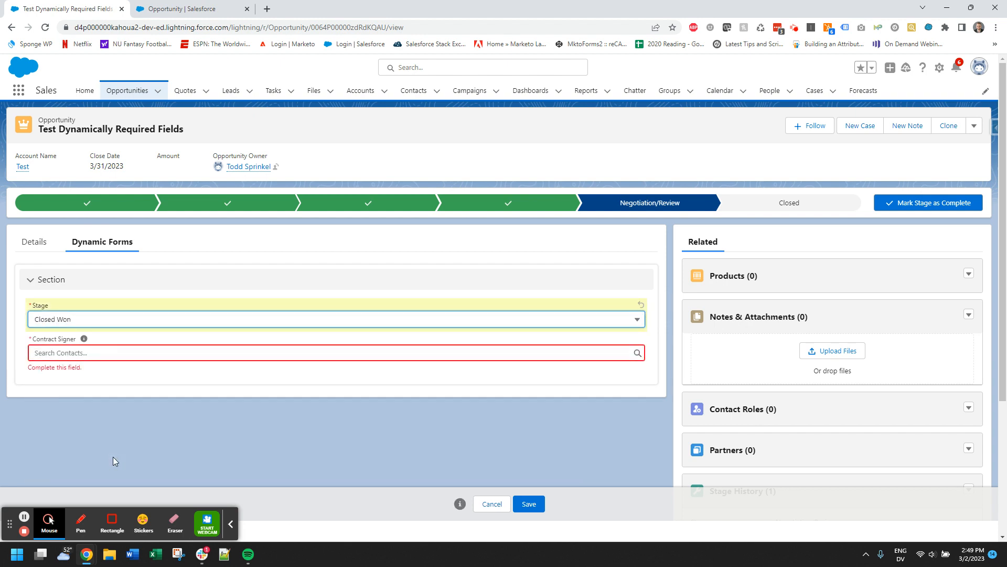
click(44, 342)
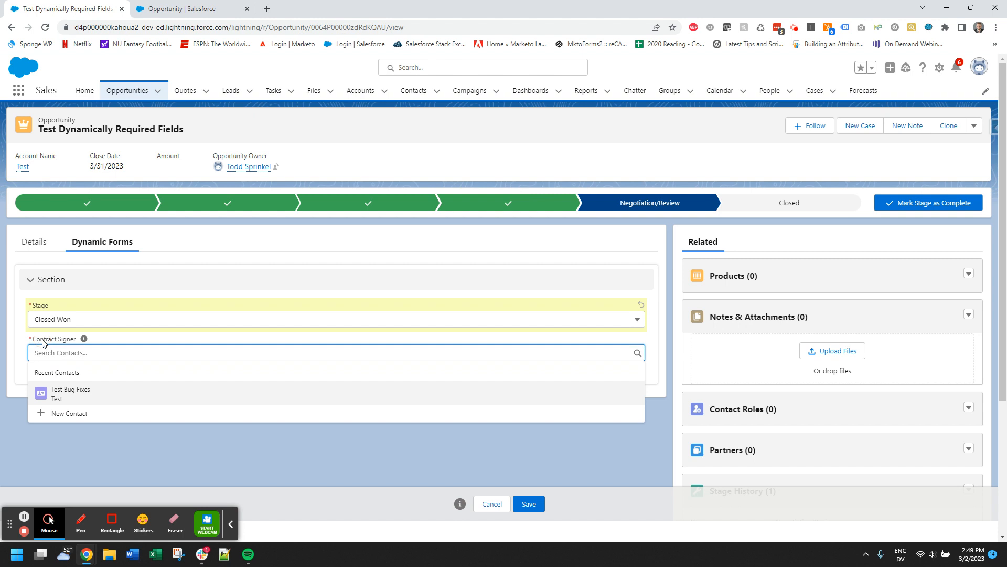
click(90, 398)
click(529, 503)
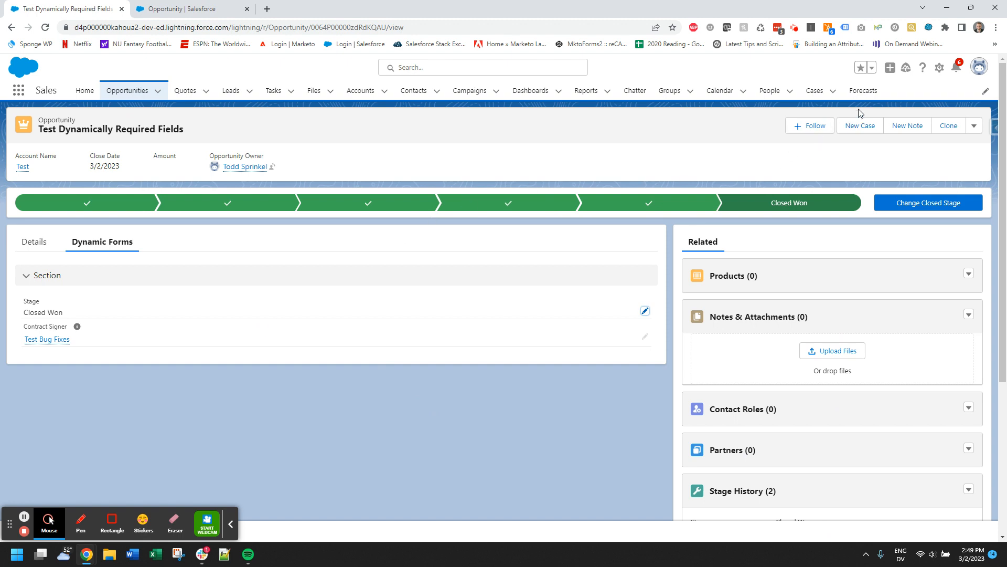
Open the Opportunity record page for editing in Lightning App Builder and show its Dynamic Forms section.
click(939, 67)
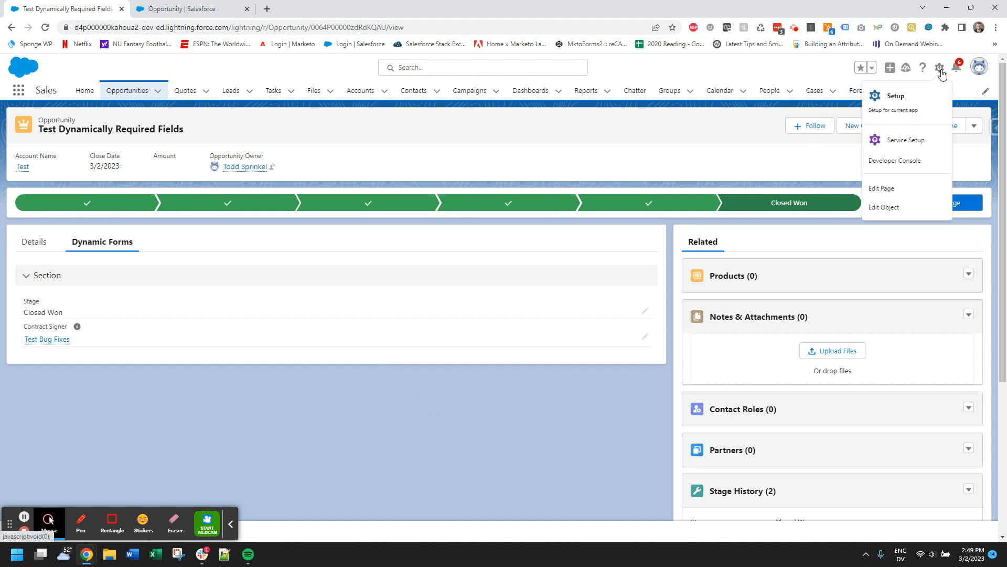
click(897, 191)
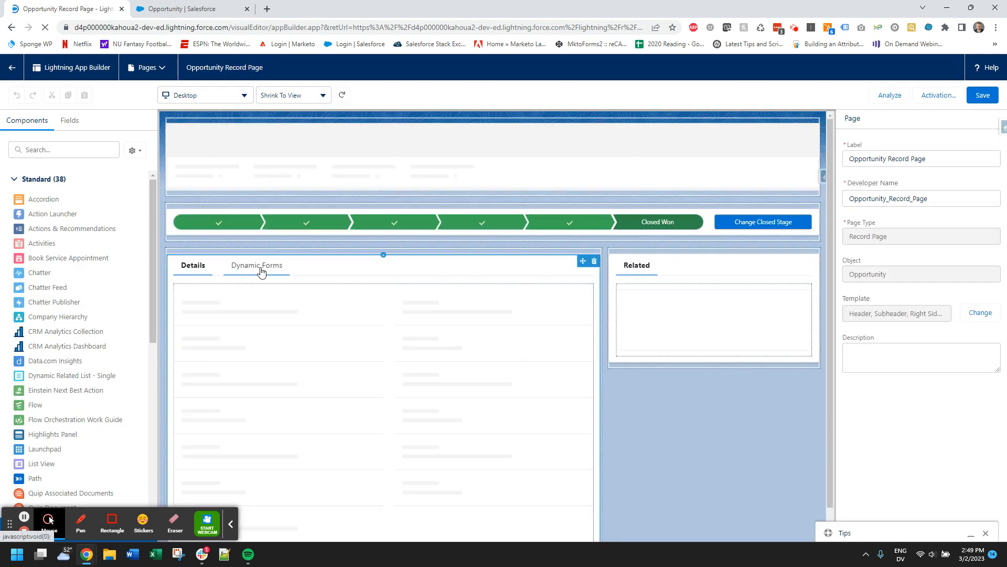
click(260, 266)
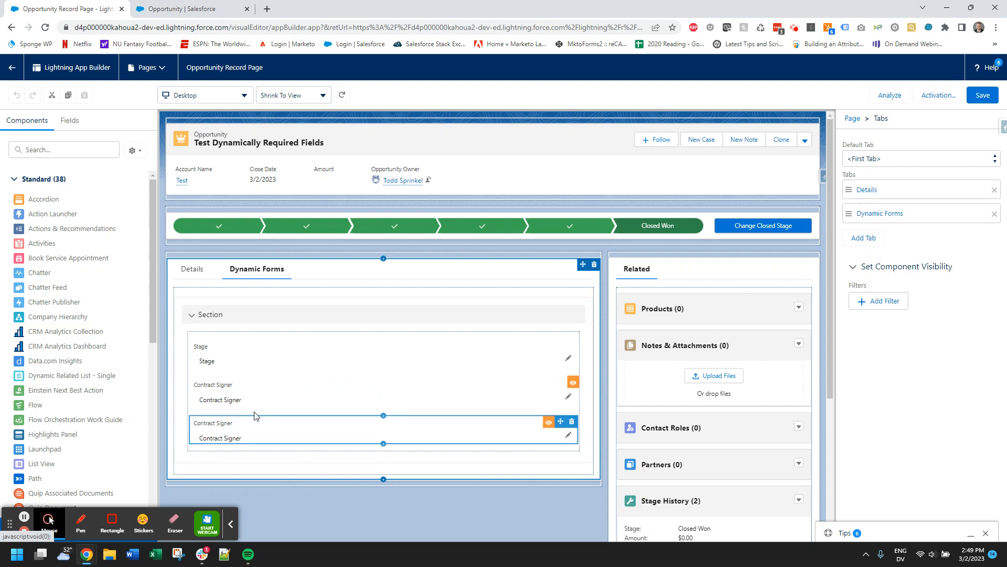
Examine and compare the UI behavior and field visibility filters of the two Contract Signer fields.
click(256, 400)
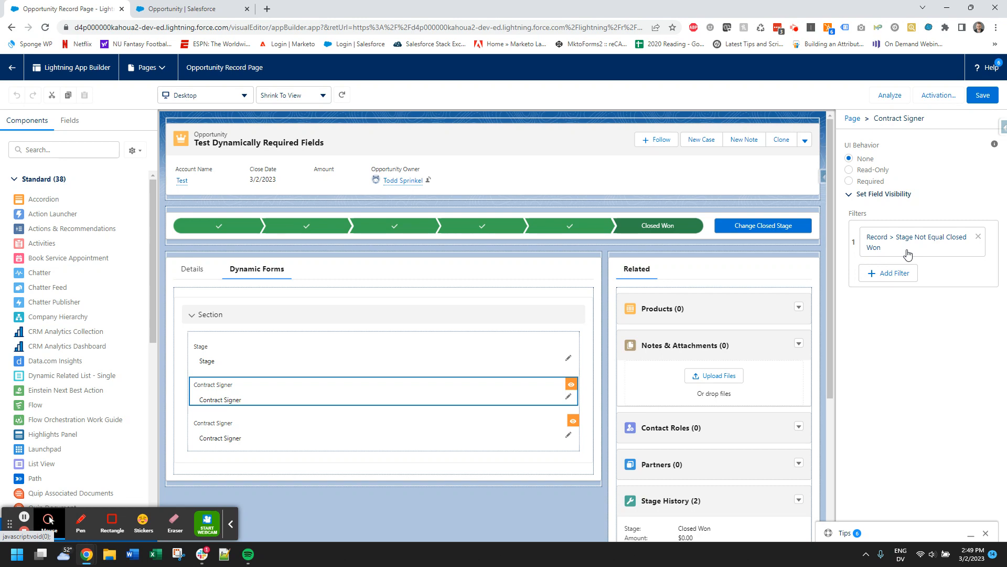
click(520, 424)
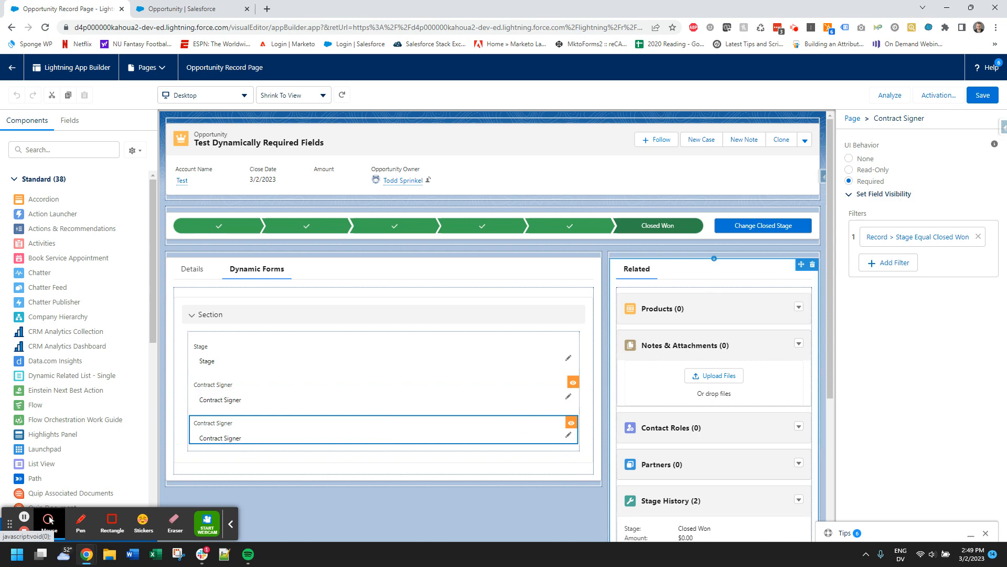
click(860, 181)
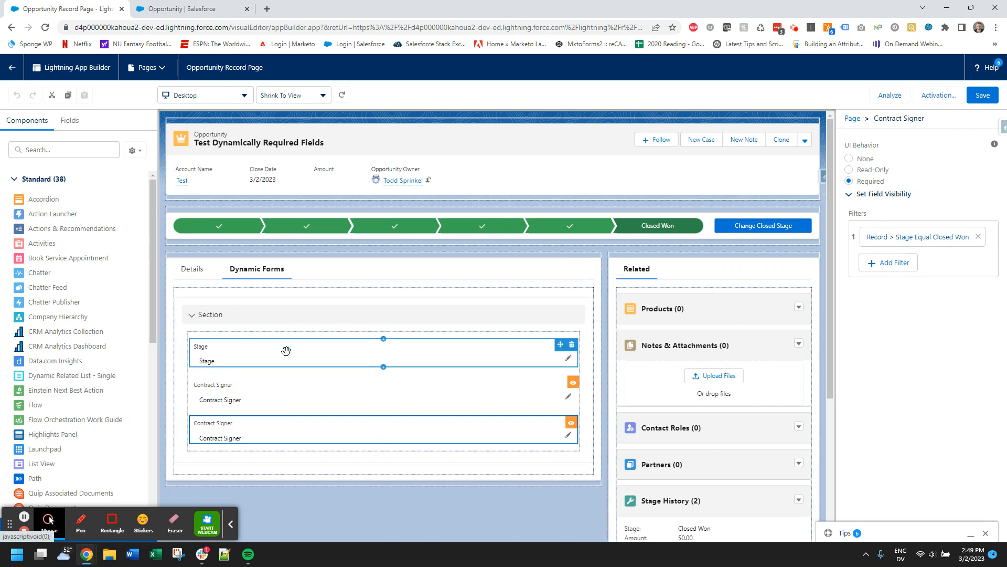
click(222, 389)
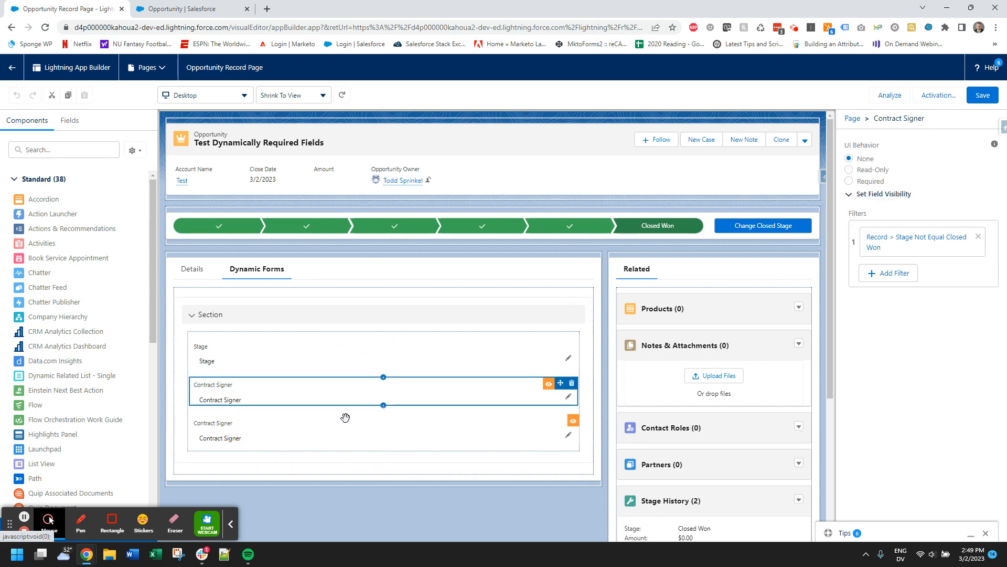
click(873, 183)
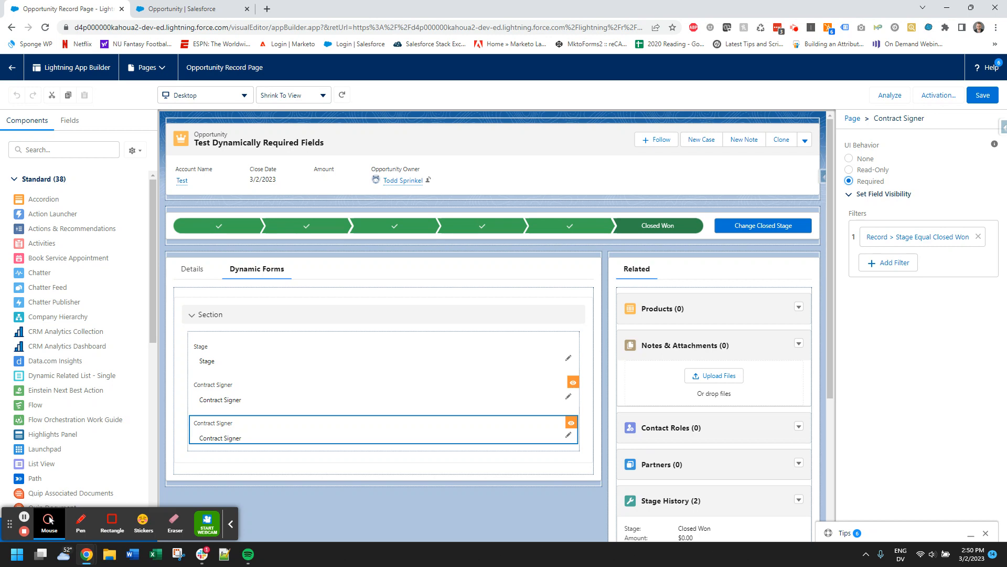
Review the Contract Signer validation rule again, and hide the path update button on the record page's Path component.
click(453, 228)
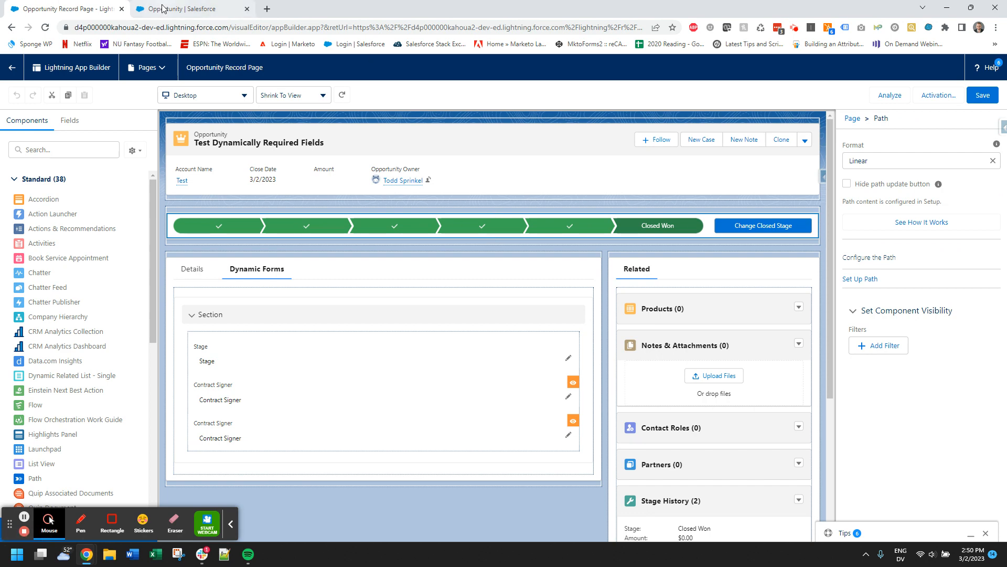
click(181, 9)
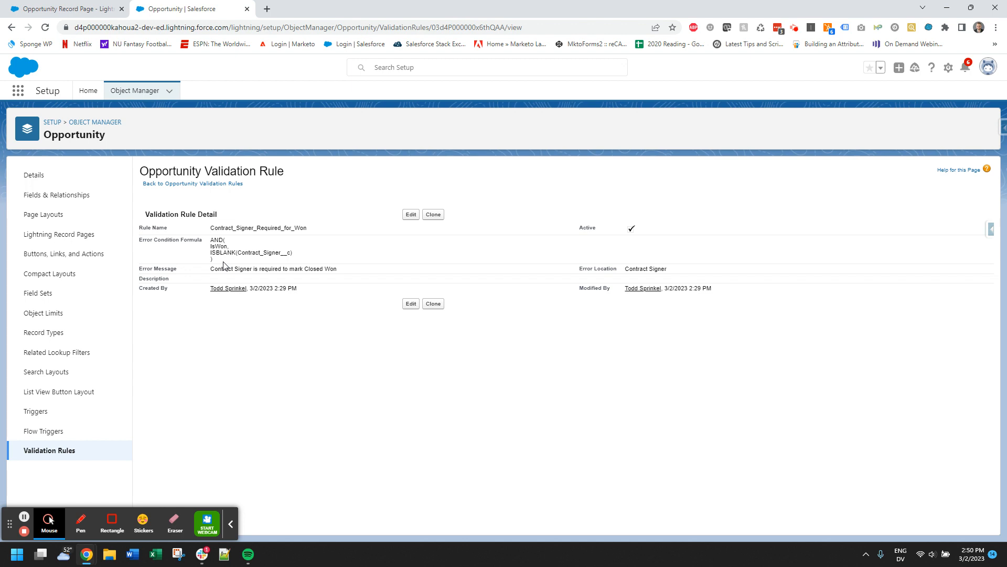
click(92, 4)
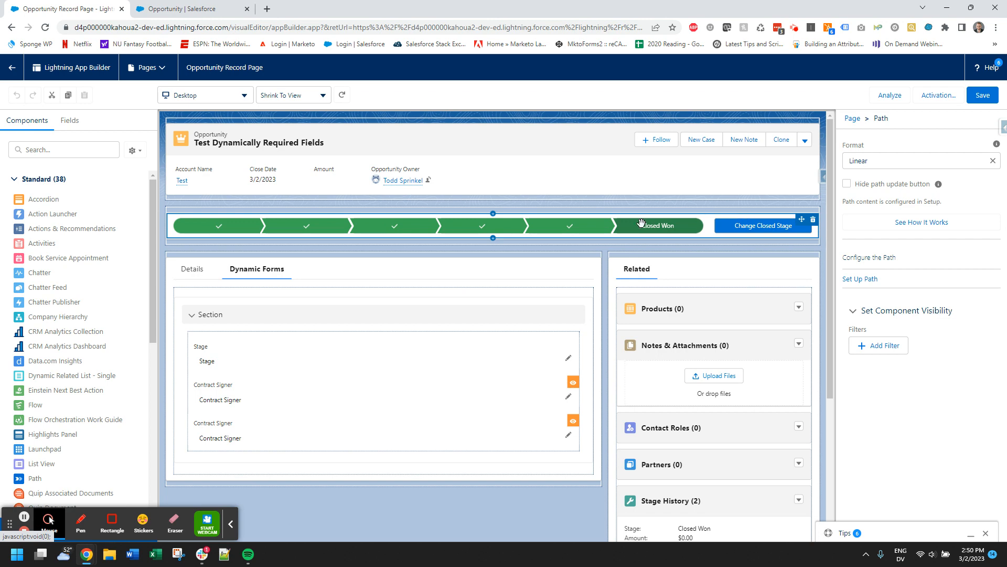
click(849, 185)
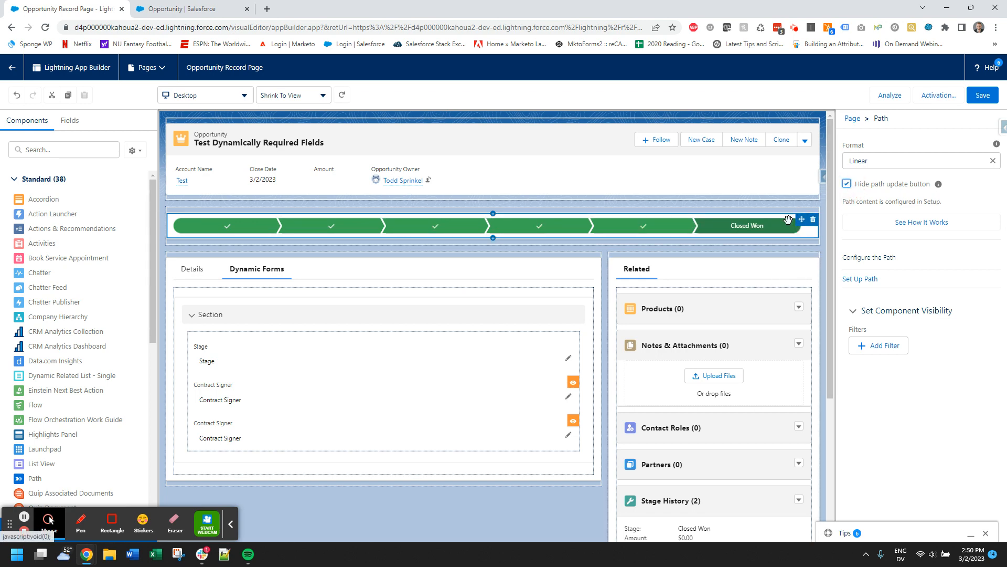